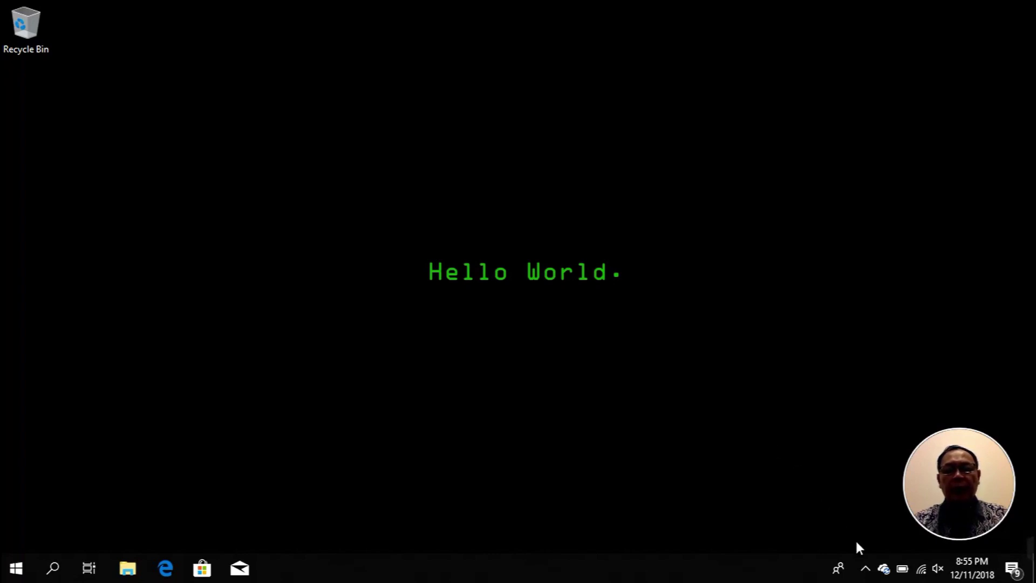
Step: Reveal the hidden notification-area icons from the taskbar chevron
{"action": "left_click", "coordinate": [865, 570]}
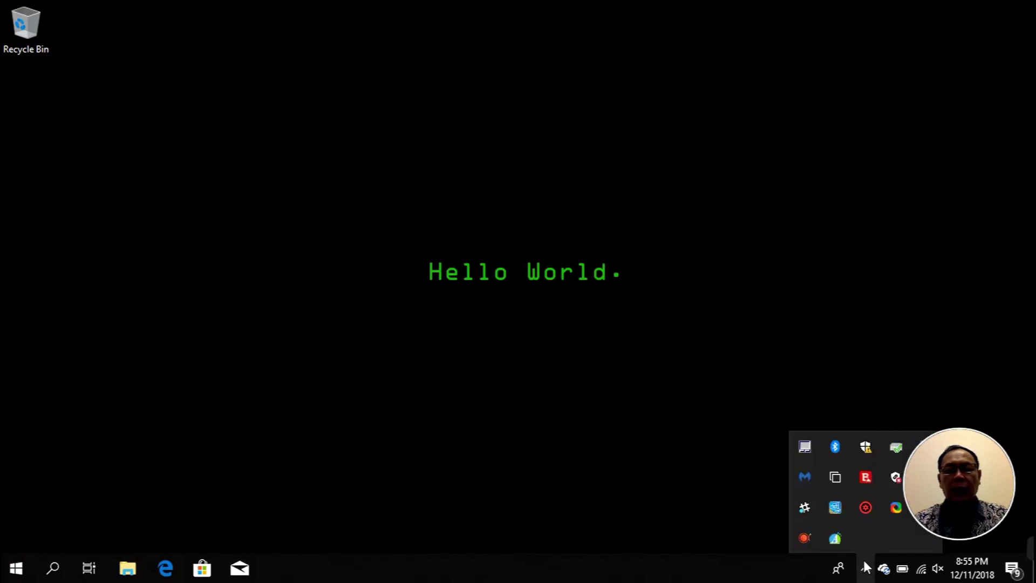
Step: Bring up Driver Booster's main window from its tray icon menu and close the flyout
{"action": "right_click", "coordinate": [865, 513]}
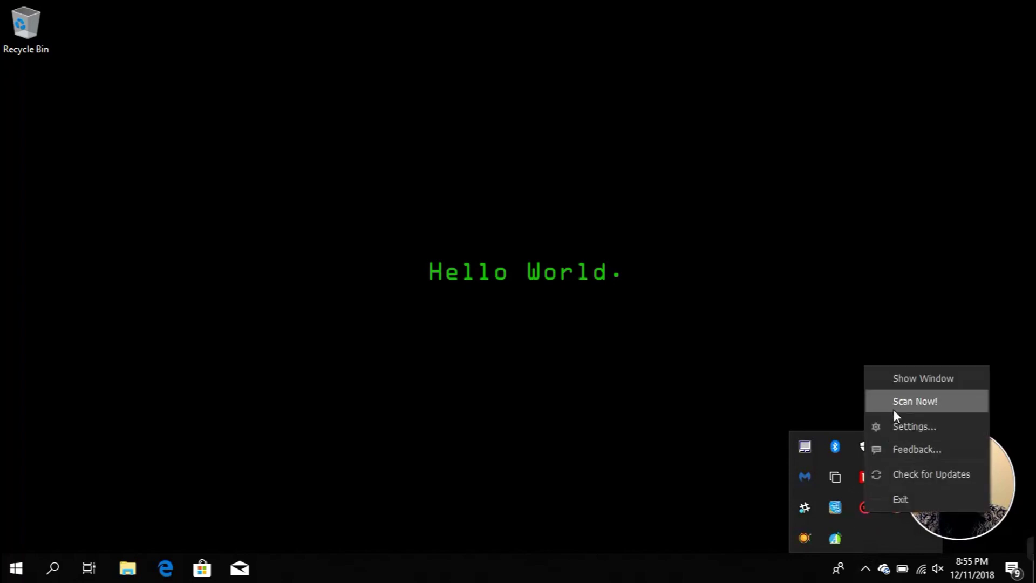
{"action": "left_click", "coordinate": [896, 378]}
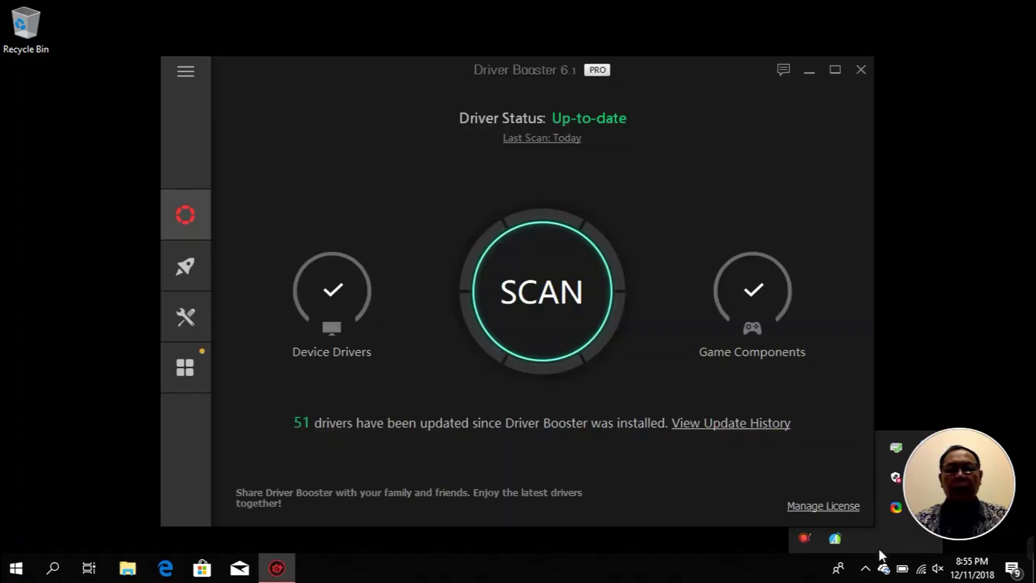
{"action": "left_click", "coordinate": [865, 567]}
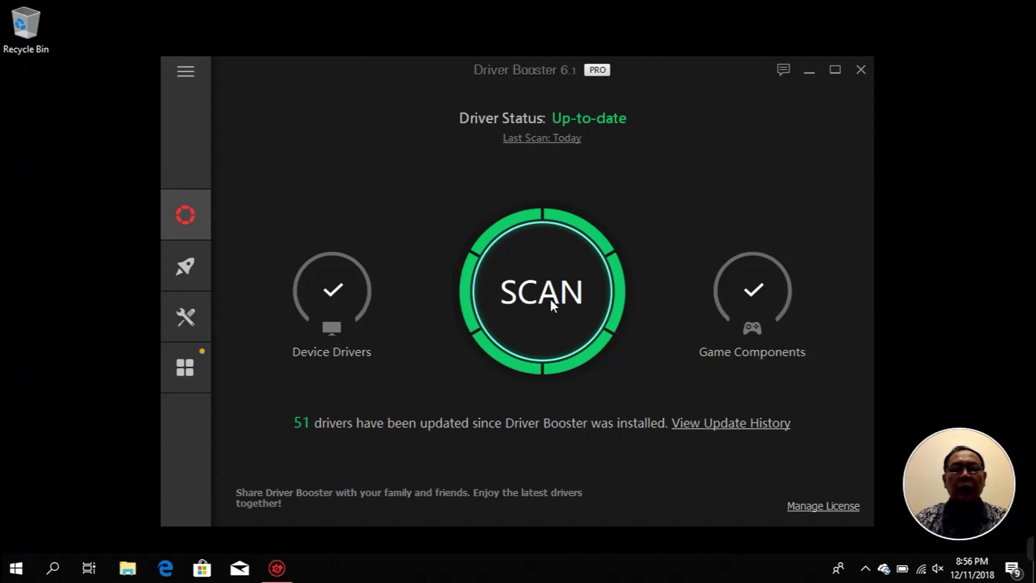
Step: Run a Driver Booster scan confirming all drivers are up to date, then return home
{"action": "left_click", "coordinate": [550, 299]}
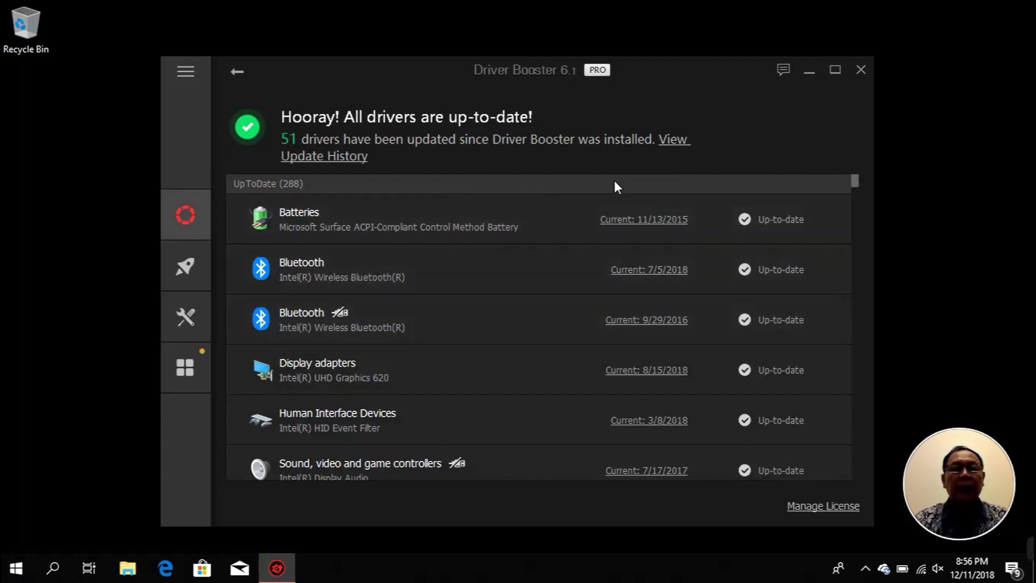
{"action": "left_click", "coordinate": [241, 71]}
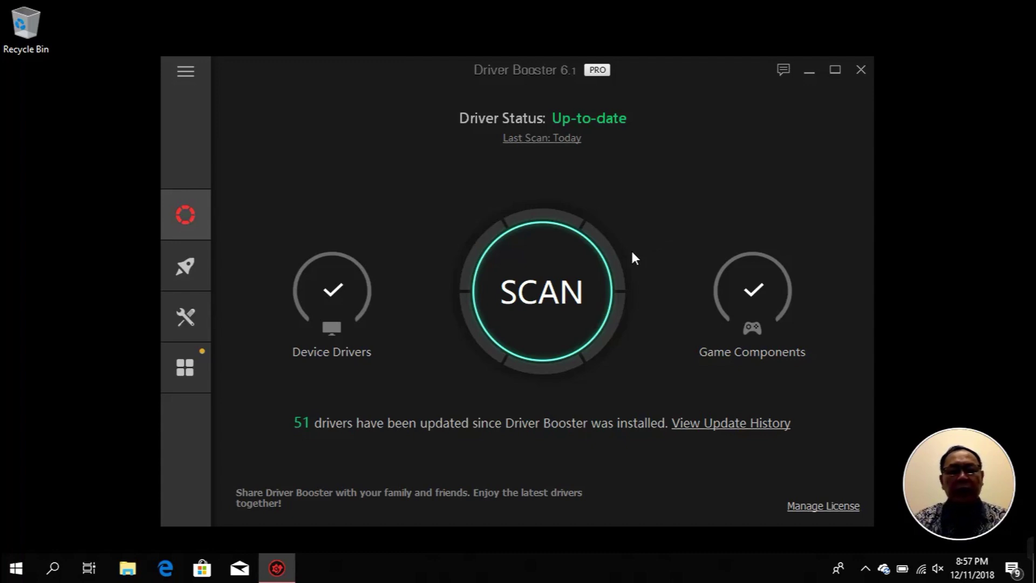
Step: Close Driver Booster and launch IObit Uninstaller through a Start search for 'uni'
{"action": "left_click", "coordinate": [859, 79]}
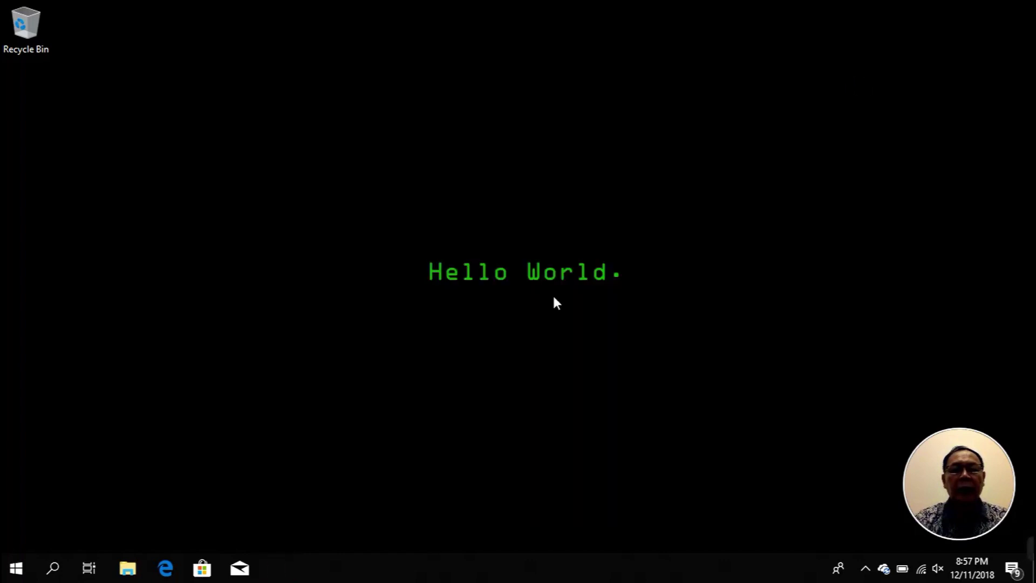
{"action": "left_click", "coordinate": [16, 566]}
{"action": "type", "text": "uni"}
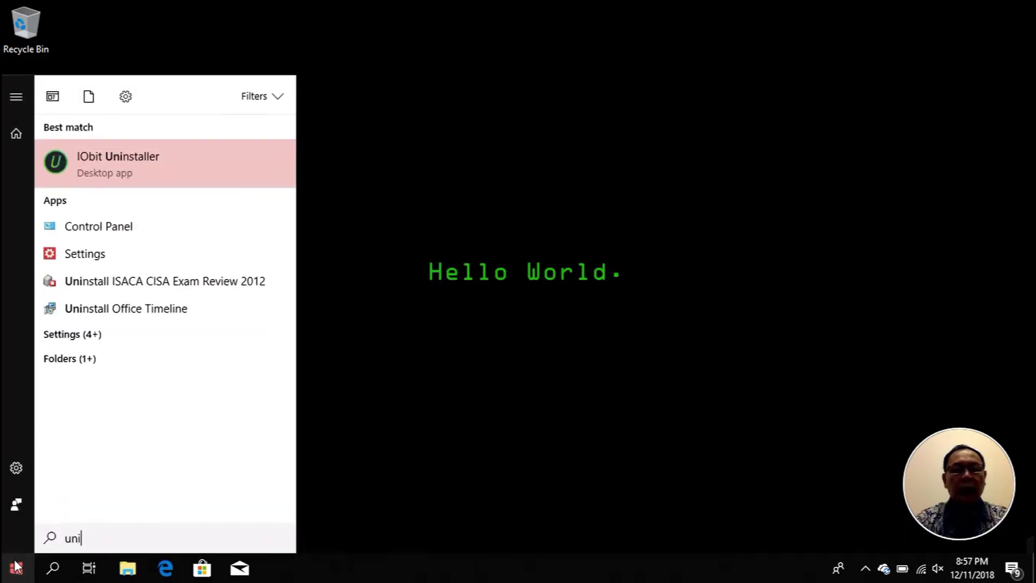
{"action": "key", "text": "Return"}
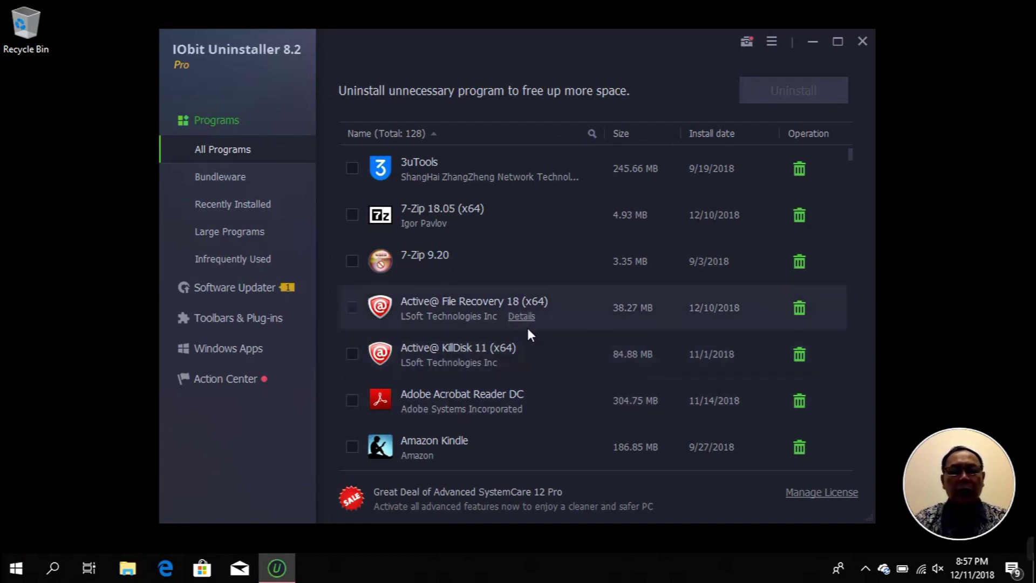
Step: Tick CCleaner (x64) for removal, leaving both Dell Command entries unticked
{"action": "left_click", "coordinate": [528, 330]}
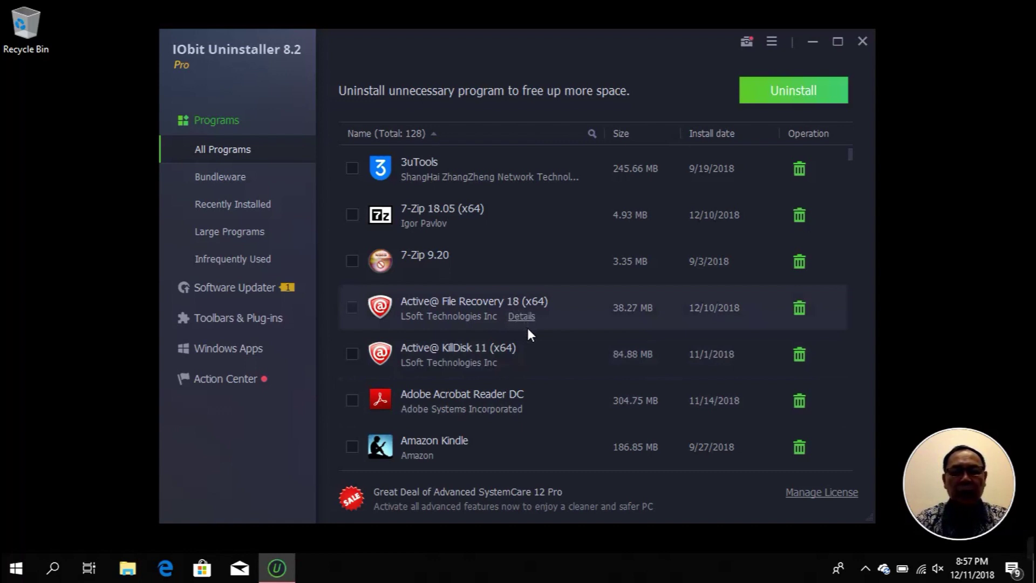
{"action": "scroll", "coordinate": [528, 330], "scroll_direction": "down", "scroll_amount": 10}
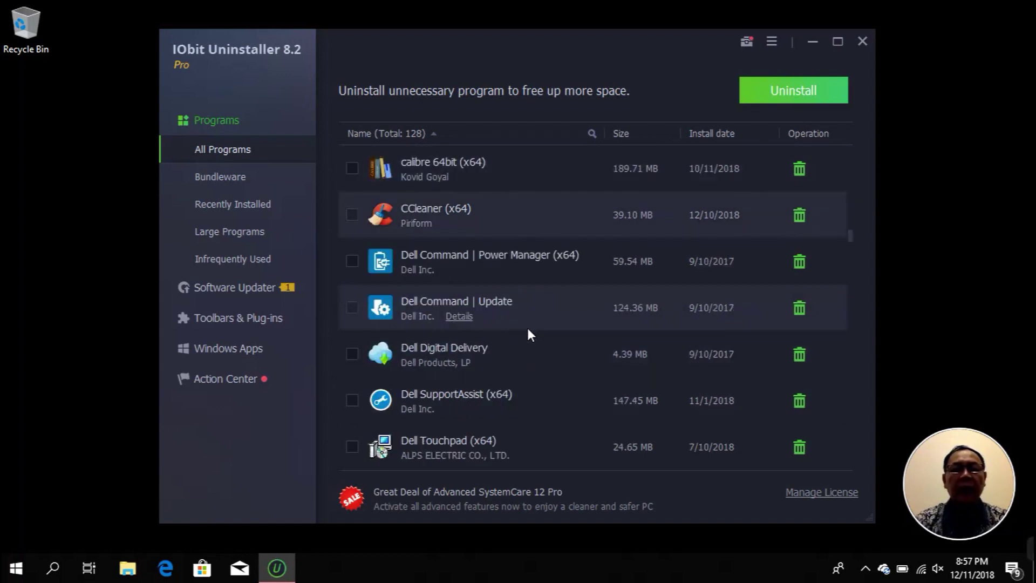
{"action": "mouse_move", "coordinate": [590, 214]}
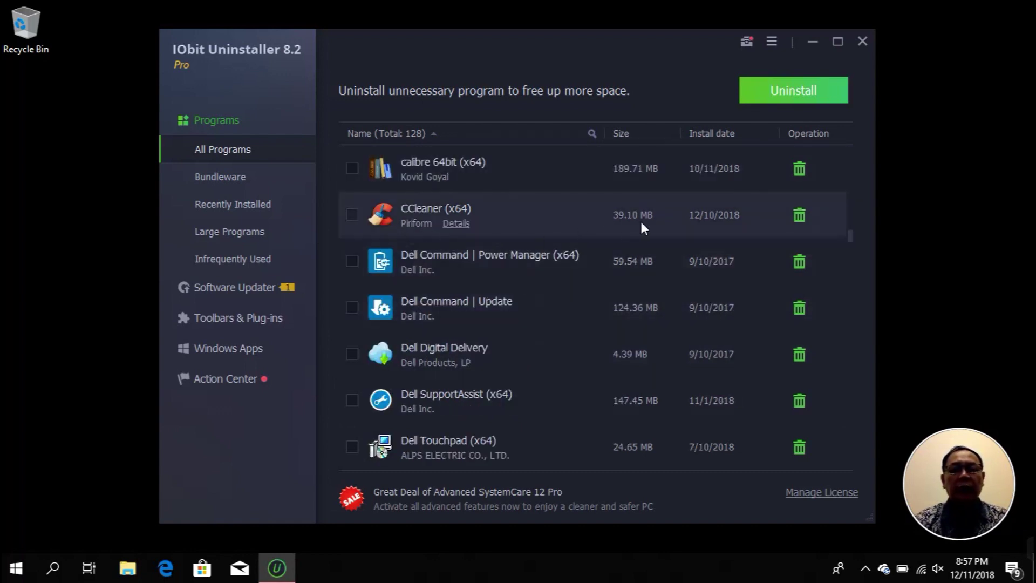
{"action": "left_click", "coordinate": [352, 215]}
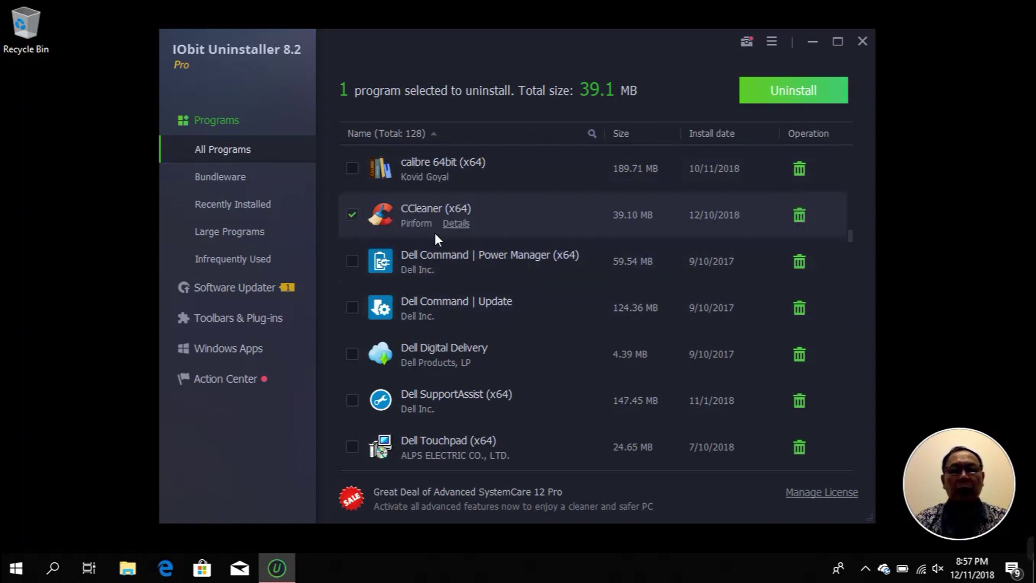
{"action": "left_click", "coordinate": [354, 260]}
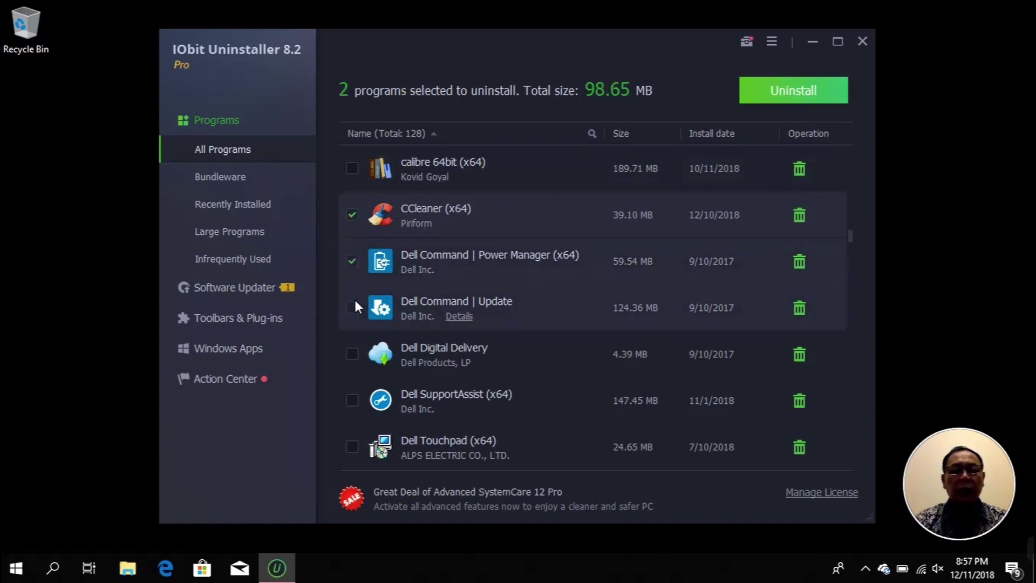
{"action": "left_click", "coordinate": [354, 306]}
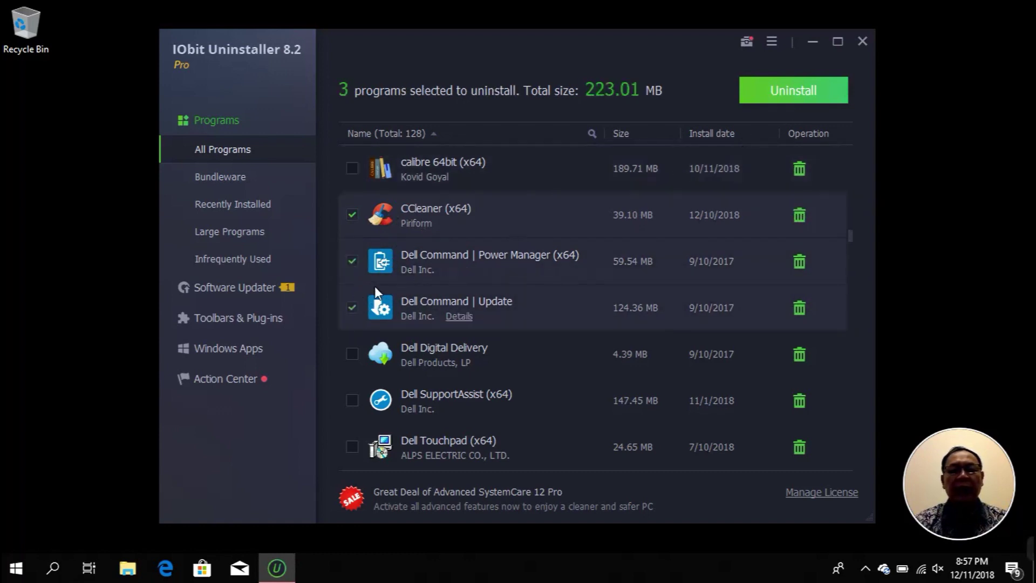
{"action": "left_click", "coordinate": [353, 261]}
{"action": "left_click", "coordinate": [349, 307]}
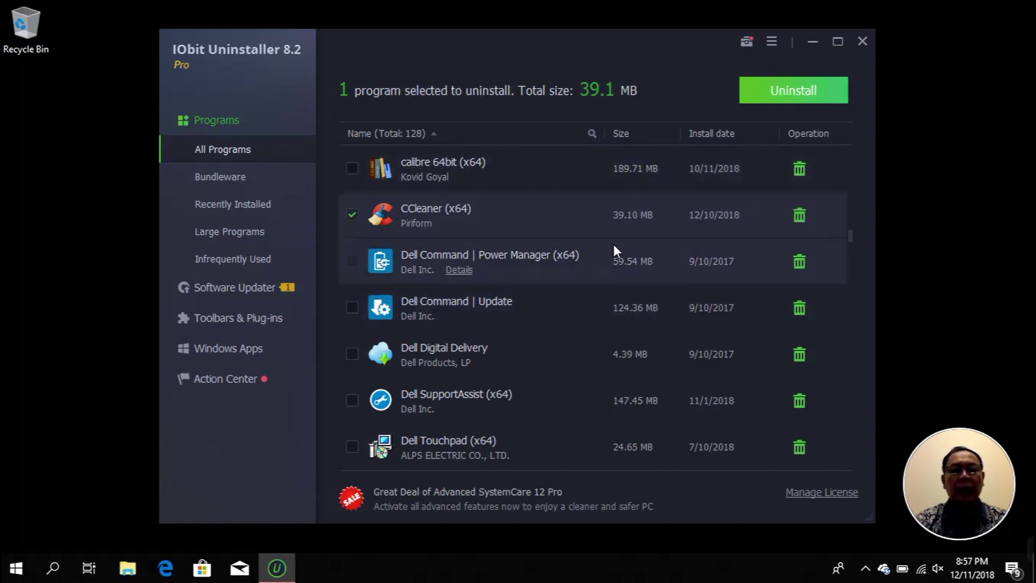
Step: Uninstall only CCleaner, keeping Recuva, through its wizard, deleting 39.1 MB of files
{"action": "left_click", "coordinate": [778, 96]}
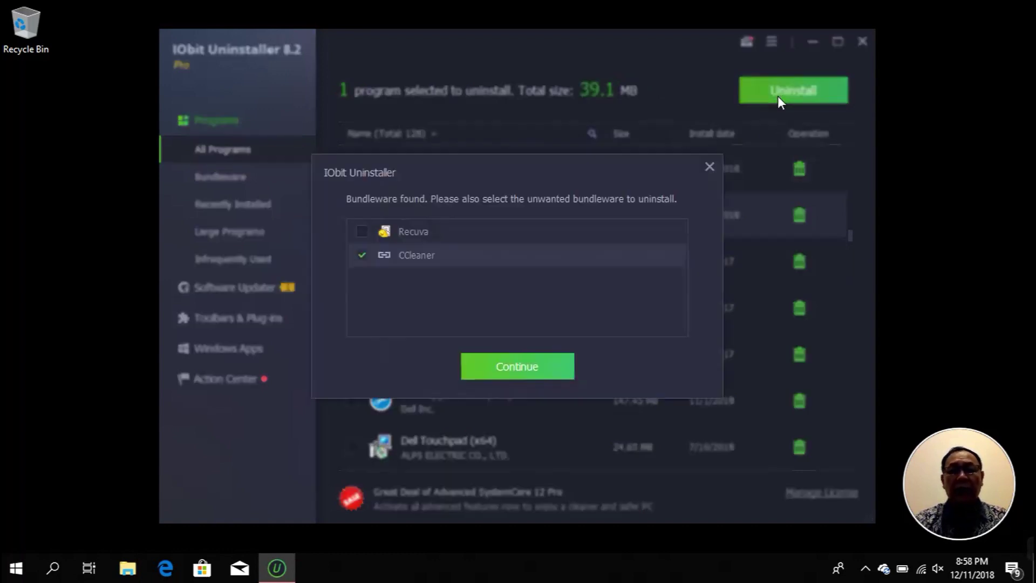
{"action": "left_click", "coordinate": [499, 366]}
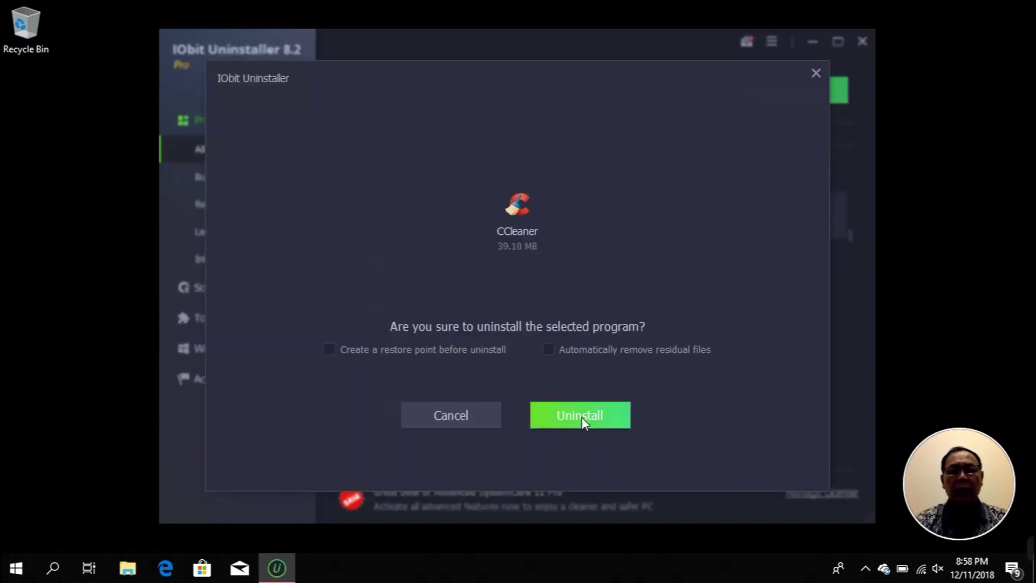
{"action": "left_click", "coordinate": [582, 416]}
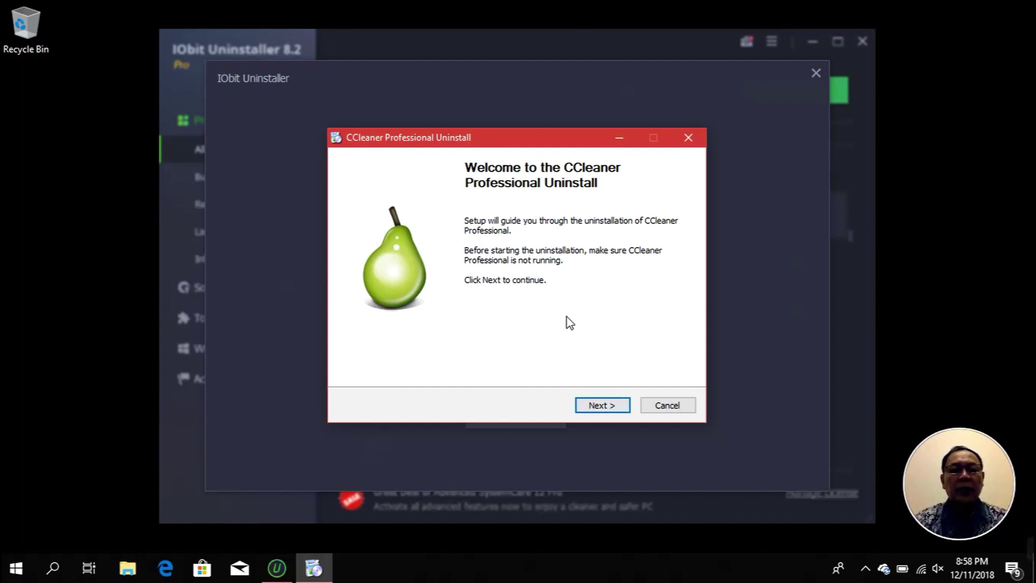
{"action": "left_click", "coordinate": [598, 410]}
{"action": "left_click", "coordinate": [602, 413]}
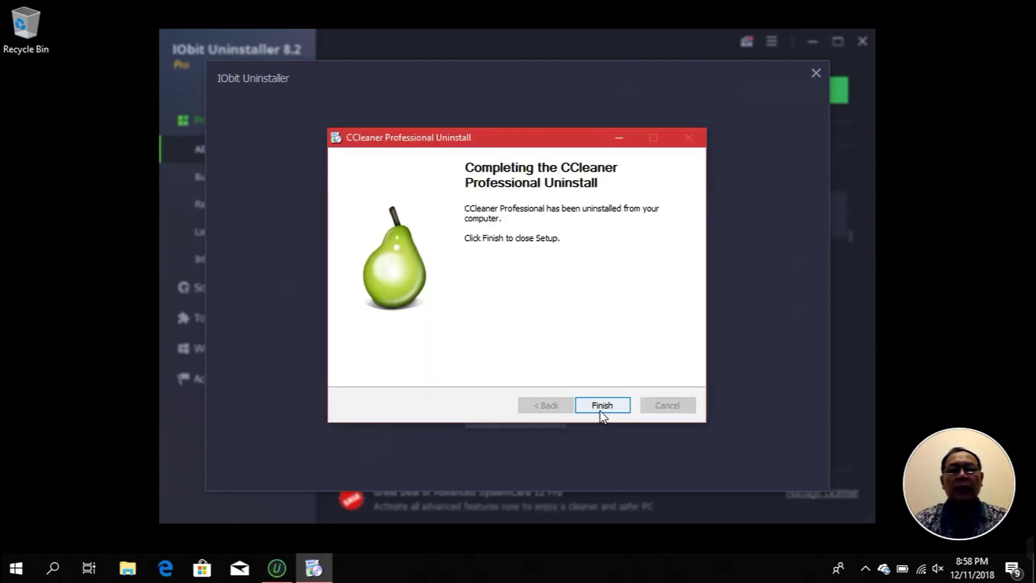
{"action": "left_click", "coordinate": [602, 411]}
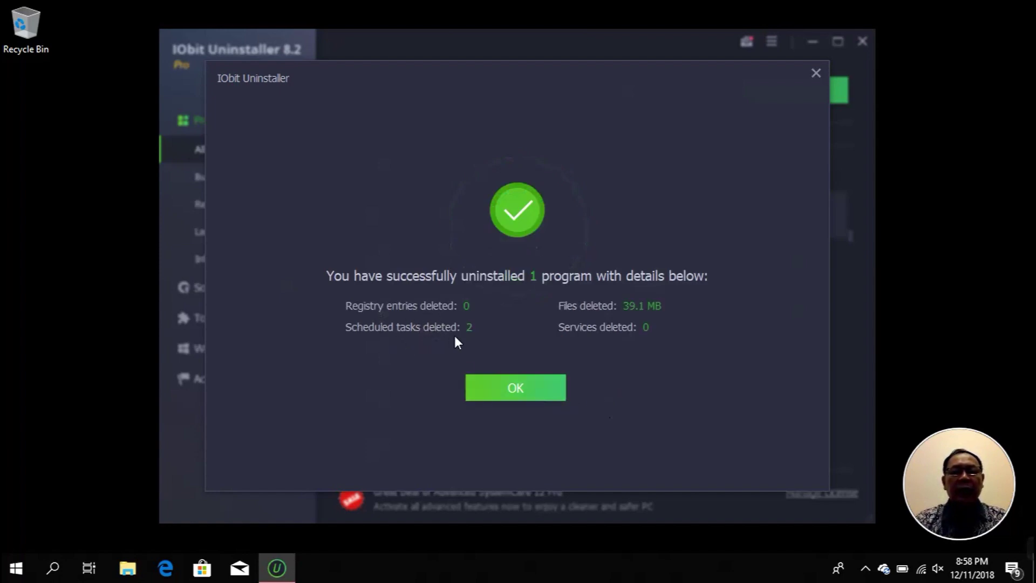
{"action": "left_click", "coordinate": [532, 384]}
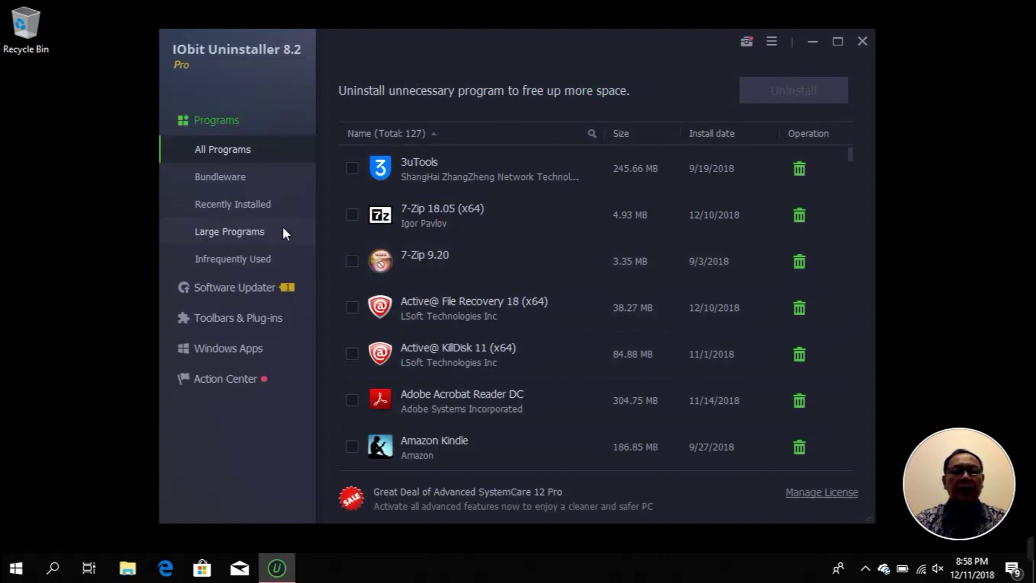
Step: View Recently Installed, then Large Programs sorted by size, led by Office 365
{"action": "left_click", "coordinate": [254, 205]}
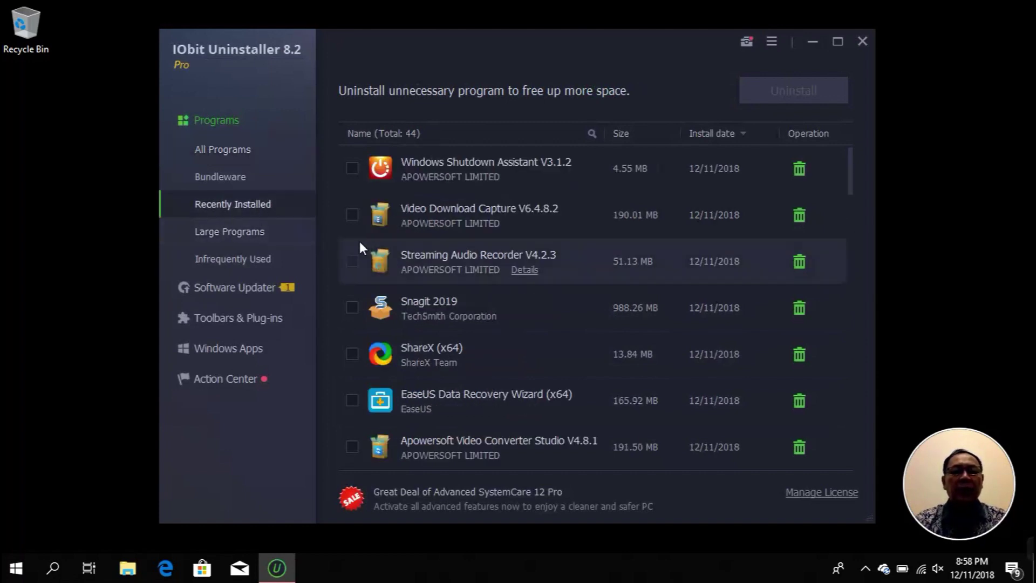
{"action": "left_click", "coordinate": [243, 239]}
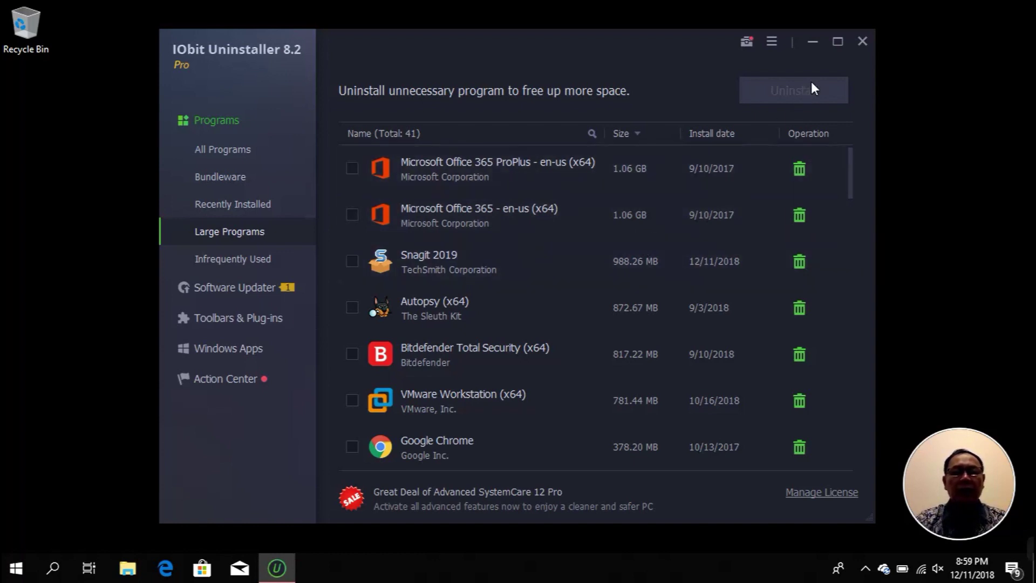
Step: Close IObit Uninstaller and search Start for Smart Defrag, which finds nothing
{"action": "left_click", "coordinate": [862, 41]}
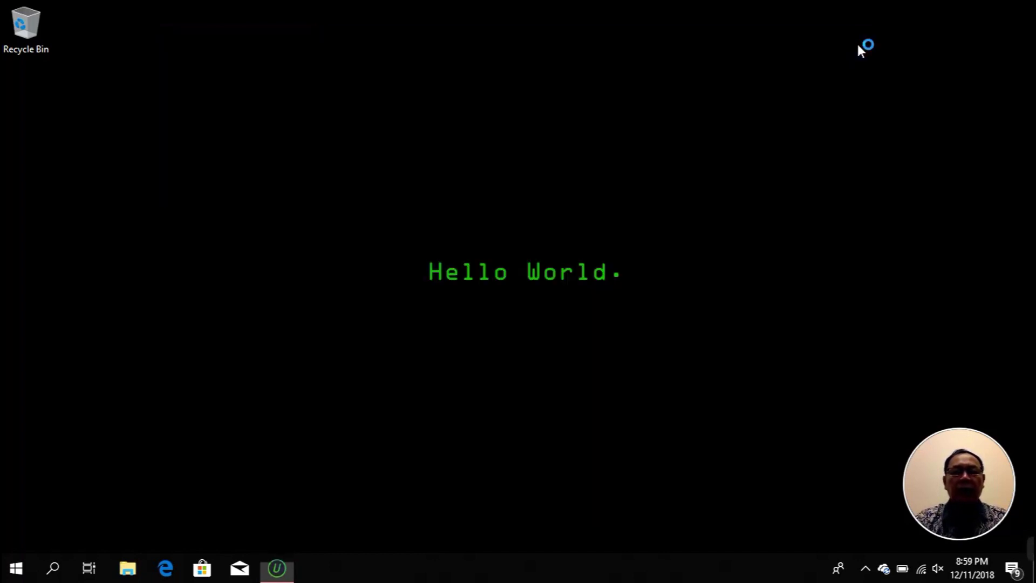
{"action": "left_click", "coordinate": [22, 569]}
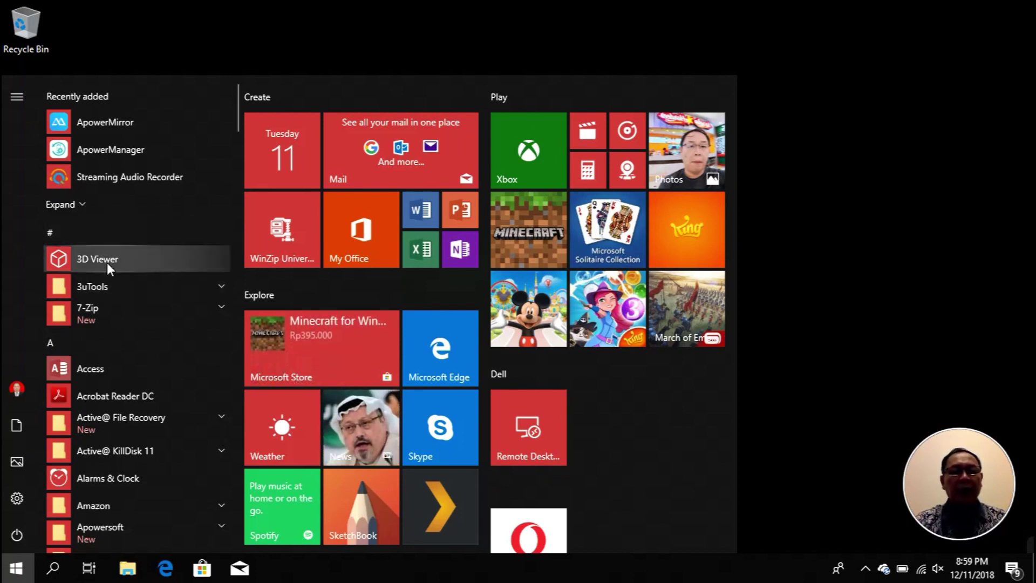
{"action": "type", "text": "def"}
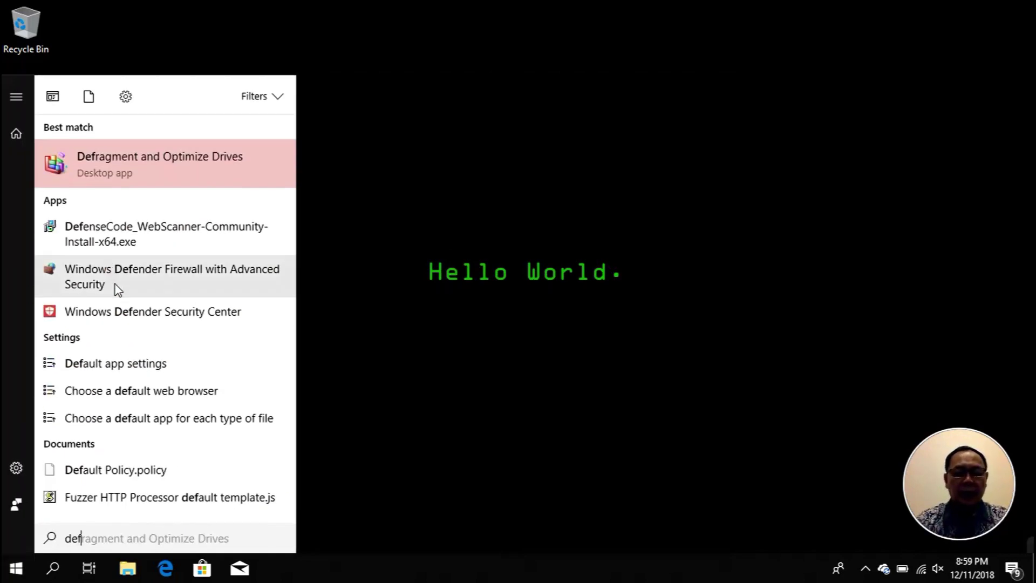
{"action": "type", "text": "sma"}
{"action": "key", "text": "BackSpace"}
{"action": "key", "text": "BackSpace"}
{"action": "key", "text": "BackSpace"}
{"action": "key", "text": "BackSpace"}
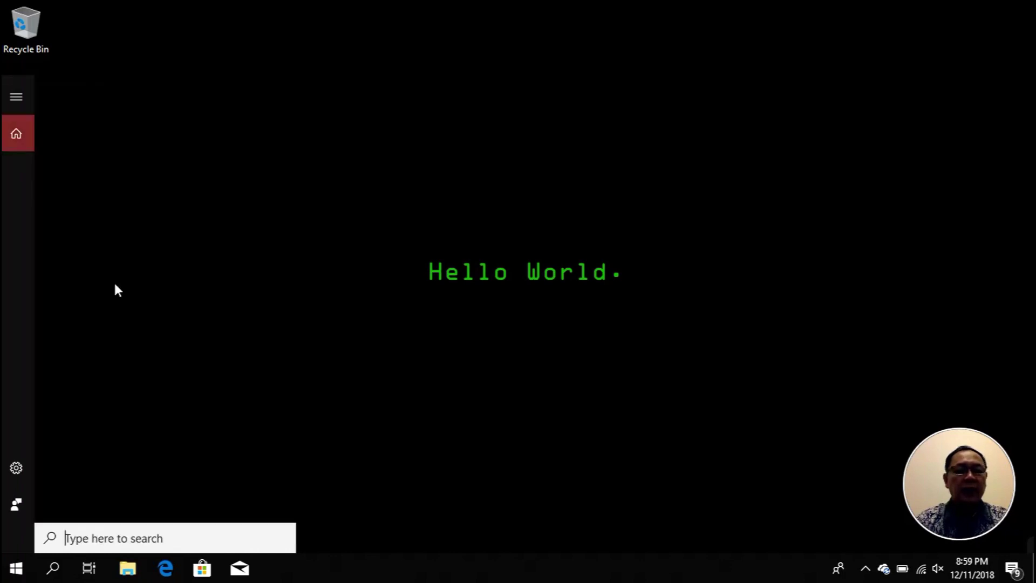
{"action": "type", "text": "smart"}
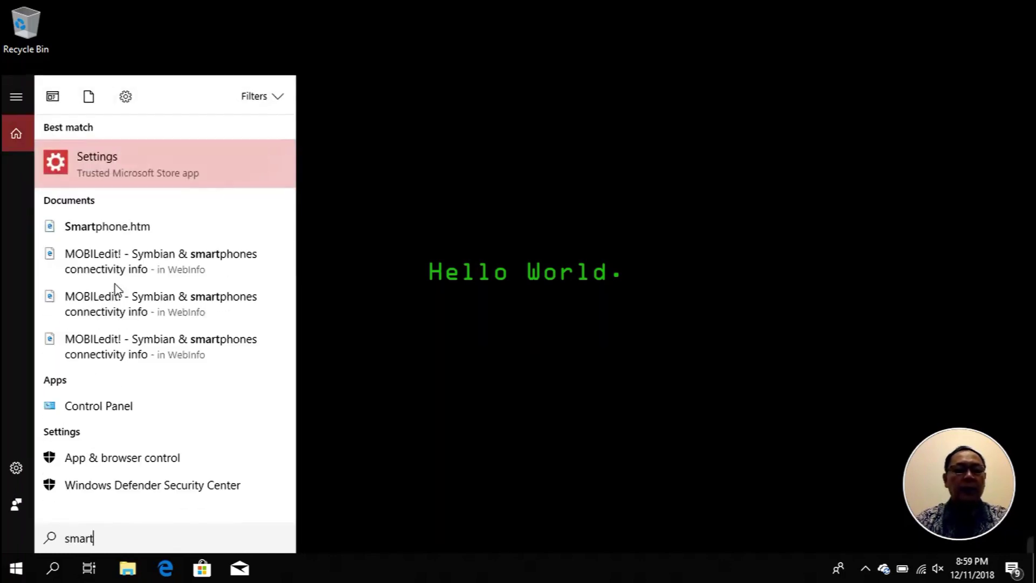
{"action": "type", "text": "de"}
{"action": "key", "text": "BackSpace"}
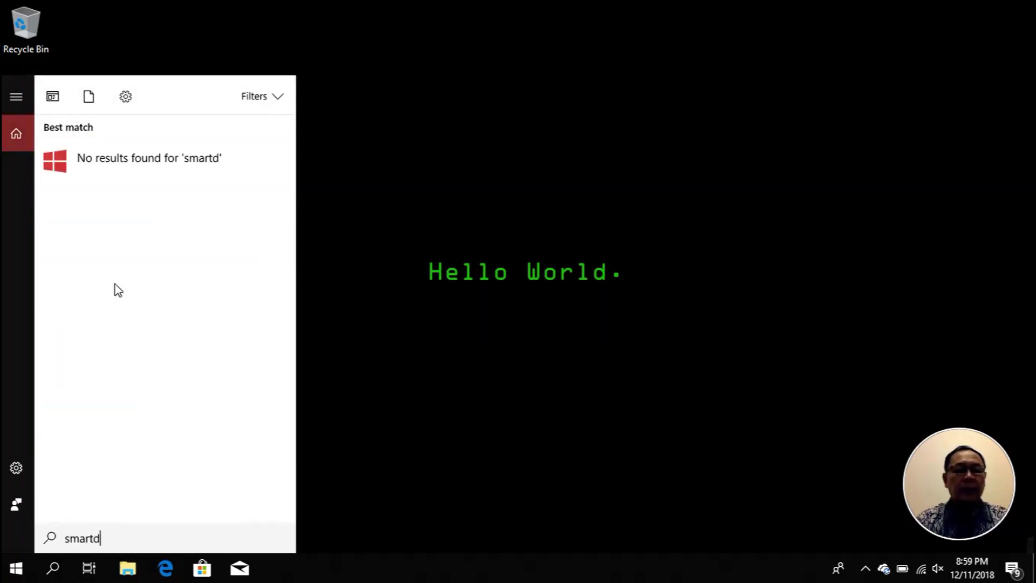
{"action": "type", "text": "e"}
{"action": "key", "text": "BackSpace"}
{"action": "key", "text": "BackSpace"}
{"action": "key", "text": "BackSpace"}
{"action": "key", "text": "BackSpace"}
{"action": "key", "text": "BackSpace"}
{"action": "key", "text": "BackSpace"}
{"action": "key", "text": "BackSpace"}
{"action": "key", "text": "Escape"}
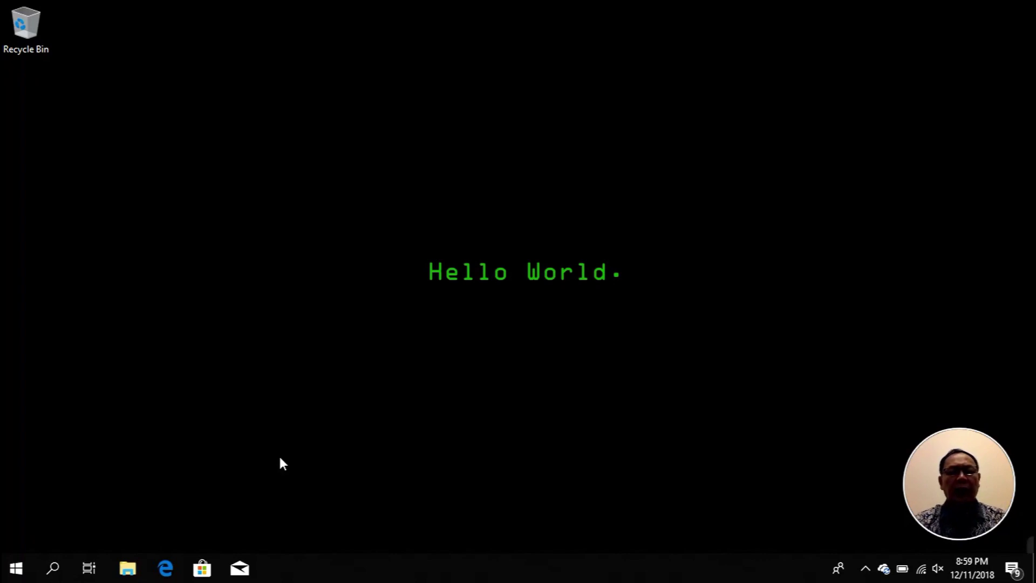
Step: Reopen the Start menu on its full app list and tiles
{"action": "left_click", "coordinate": [16, 569]}
{"action": "left_click", "coordinate": [773, 430]}
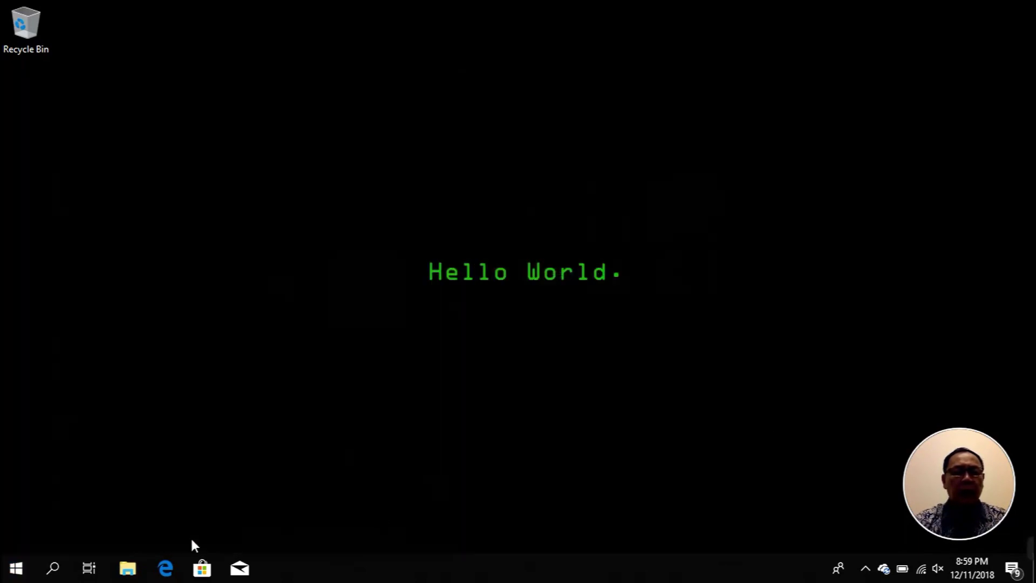
{"action": "left_click", "coordinate": [16, 569]}
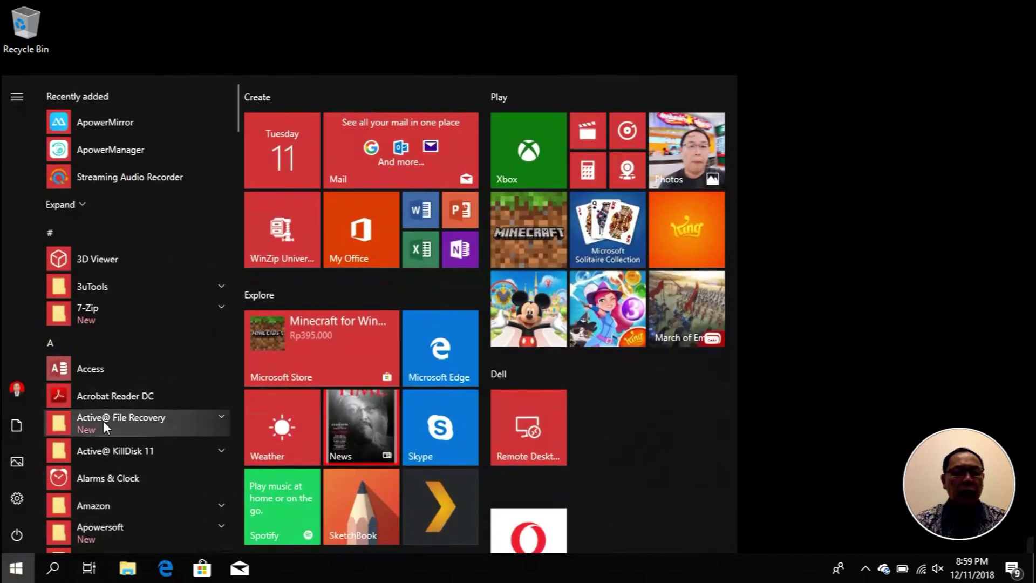
Step: Launch Chrome, Google 'iobit smart defrag', and open IObit's official Smart Defrag page
{"action": "type", "text": "chrom"}
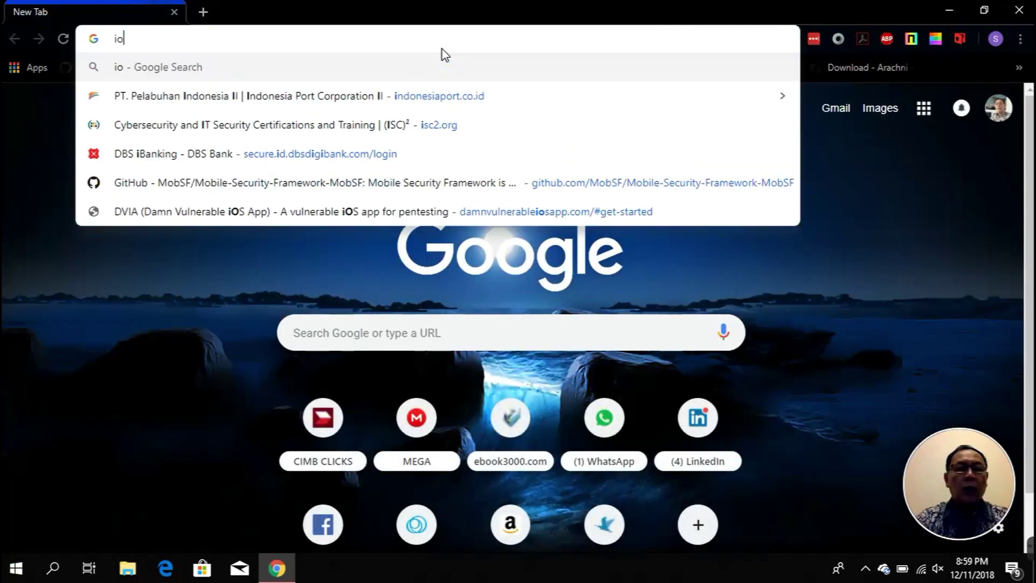
{"action": "type", "text": "bit smart"}
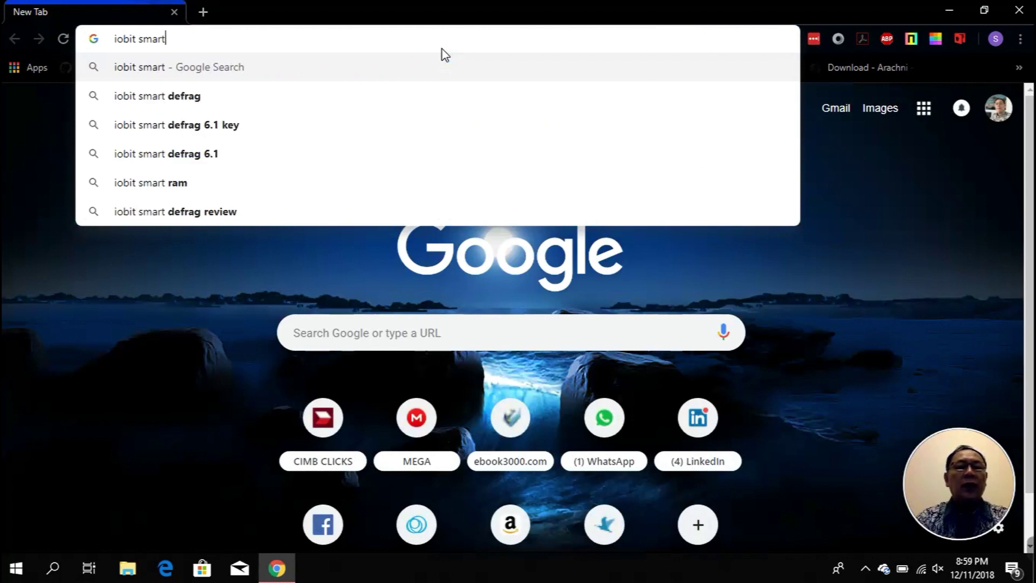
{"action": "type", "text": "d"}
{"action": "key", "text": "Down"}
{"action": "key", "text": "Return"}
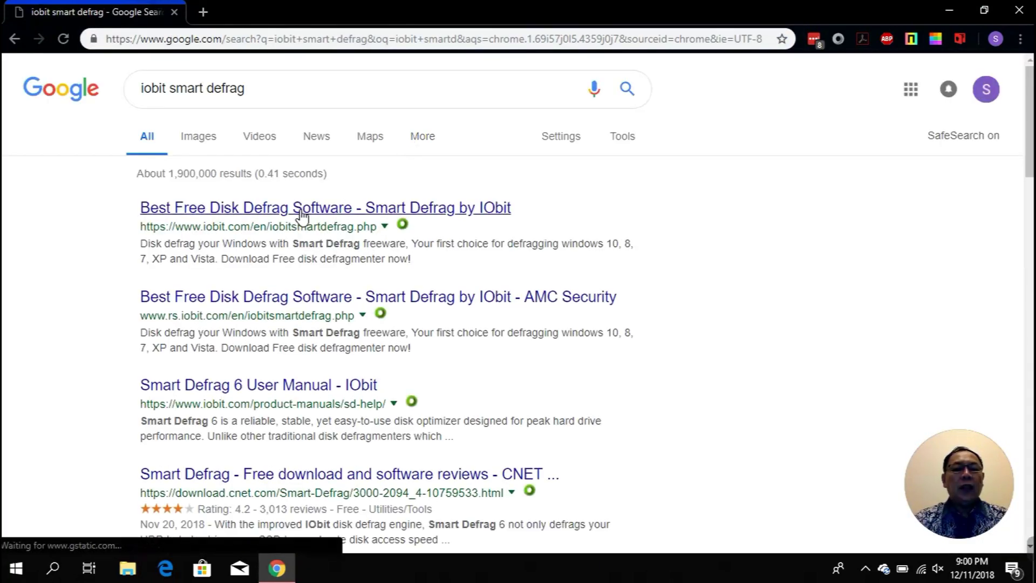
{"action": "left_click", "coordinate": [302, 211]}
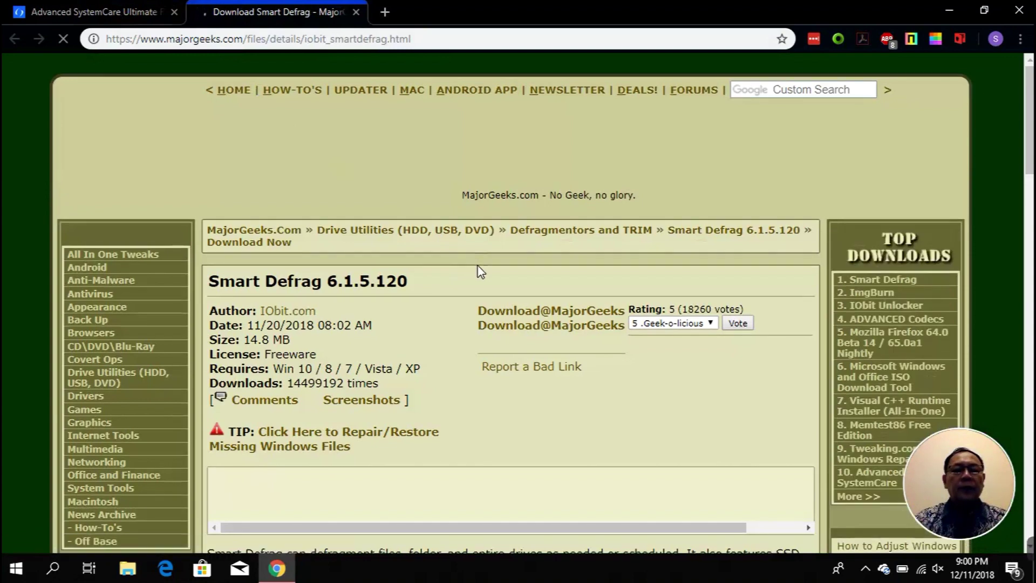
Step: Download smart-defrag-setup.exe from MajorGeeks, dismiss the Facebook popup, then return to IObit's thanks page
{"action": "scroll", "coordinate": [479, 266], "scroll_direction": "down", "scroll_amount": 2}
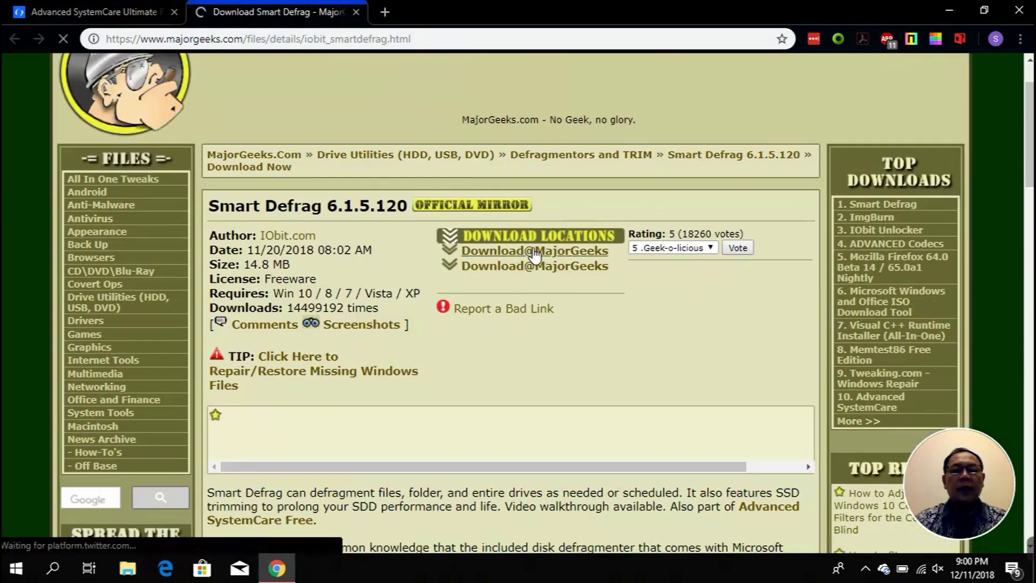
{"action": "left_click", "coordinate": [535, 251]}
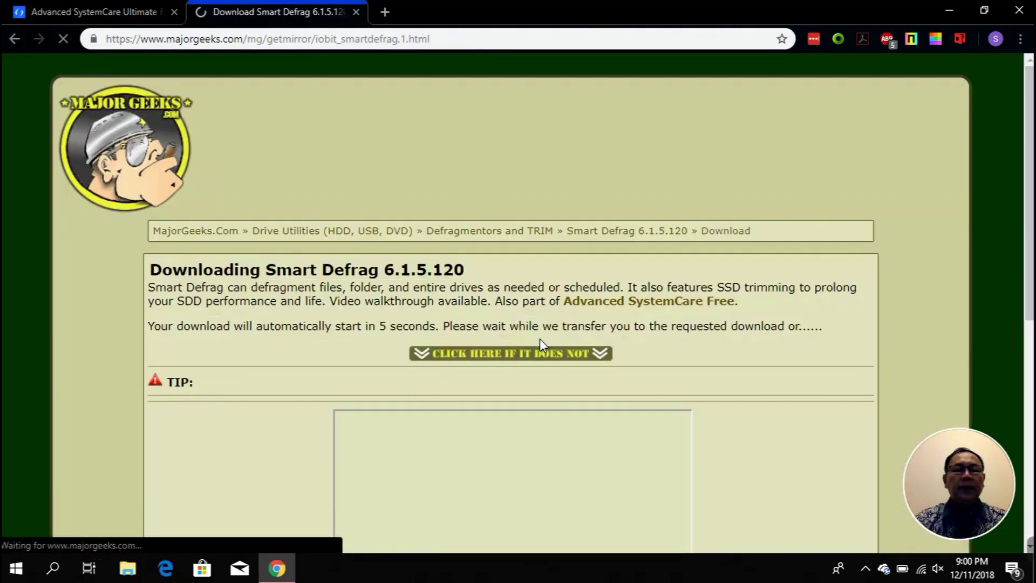
{"action": "scroll", "coordinate": [540, 338], "scroll_direction": "down", "scroll_amount": 2}
{"action": "scroll", "coordinate": [540, 324], "scroll_direction": "down", "scroll_amount": 4}
{"action": "scroll", "coordinate": [539, 323], "scroll_direction": "up", "scroll_amount": 2}
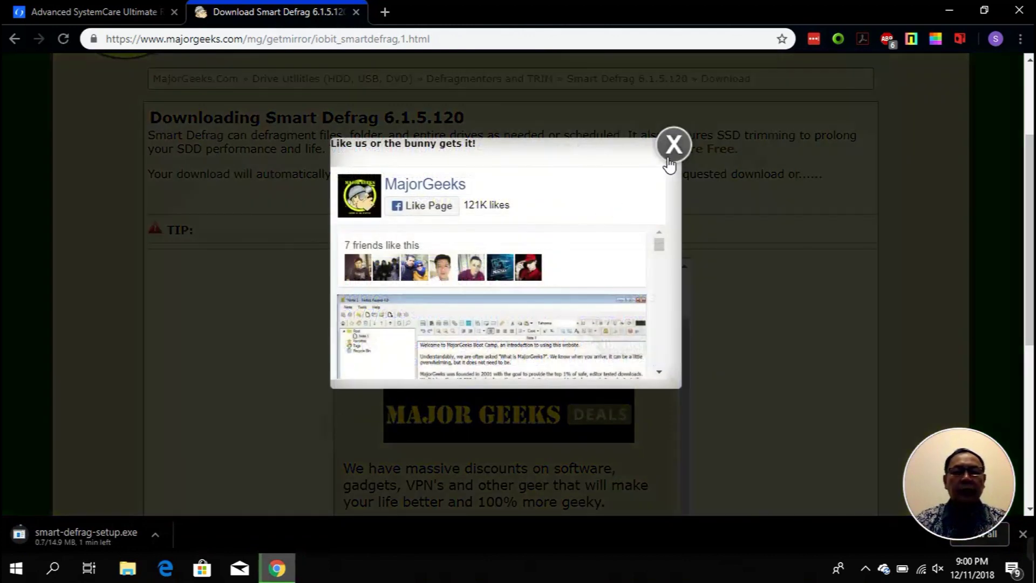
{"action": "left_click", "coordinate": [670, 146]}
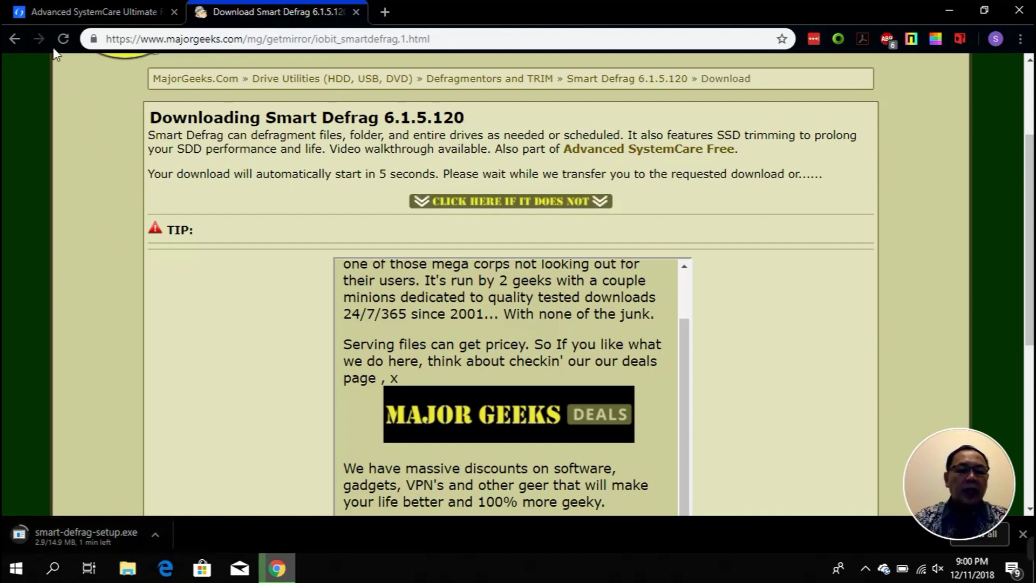
{"action": "left_click", "coordinate": [63, 9]}
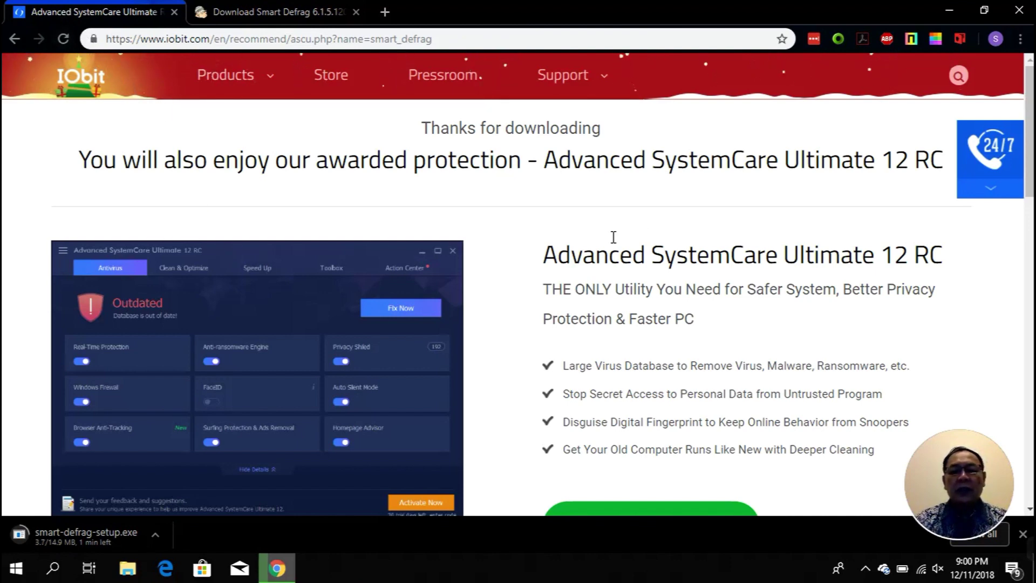
Step: Scroll the Advanced SystemCare thanks page while smart-defrag-setup.exe finishes downloading
{"action": "scroll", "coordinate": [593, 291], "scroll_direction": "down", "scroll_amount": 2}
{"action": "scroll", "coordinate": [296, 266], "scroll_direction": "down", "scroll_amount": 1}
{"action": "scroll", "coordinate": [294, 263], "scroll_direction": "up", "scroll_amount": 1}
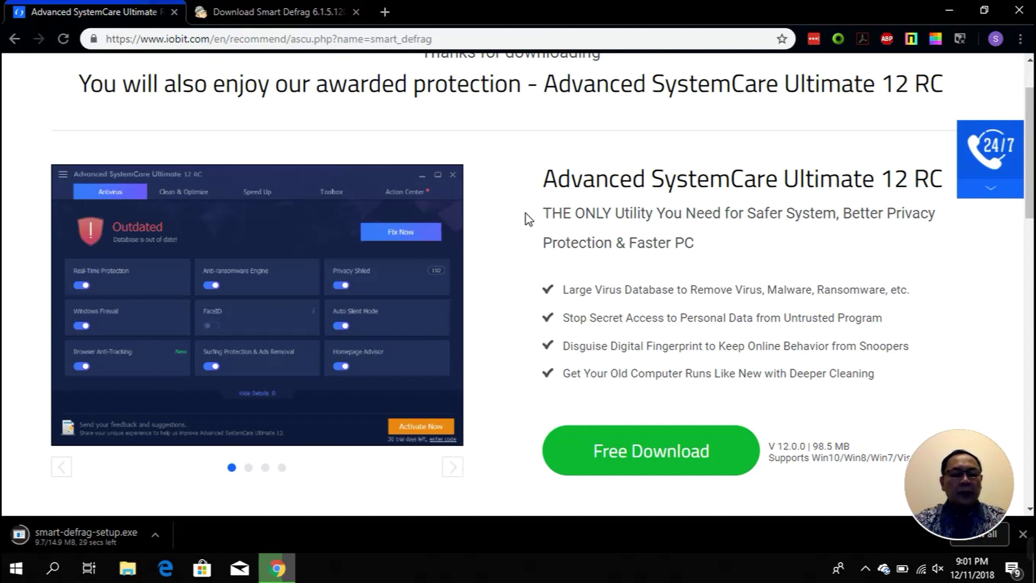
{"action": "scroll", "coordinate": [526, 219], "scroll_direction": "up", "scroll_amount": 2}
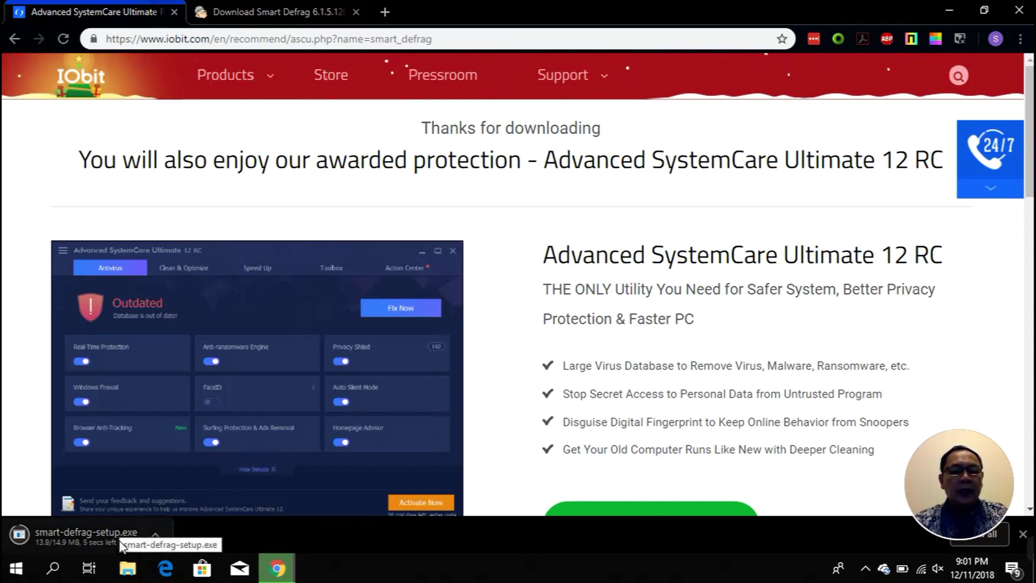
{"action": "mouse_move", "coordinate": [86, 534]}
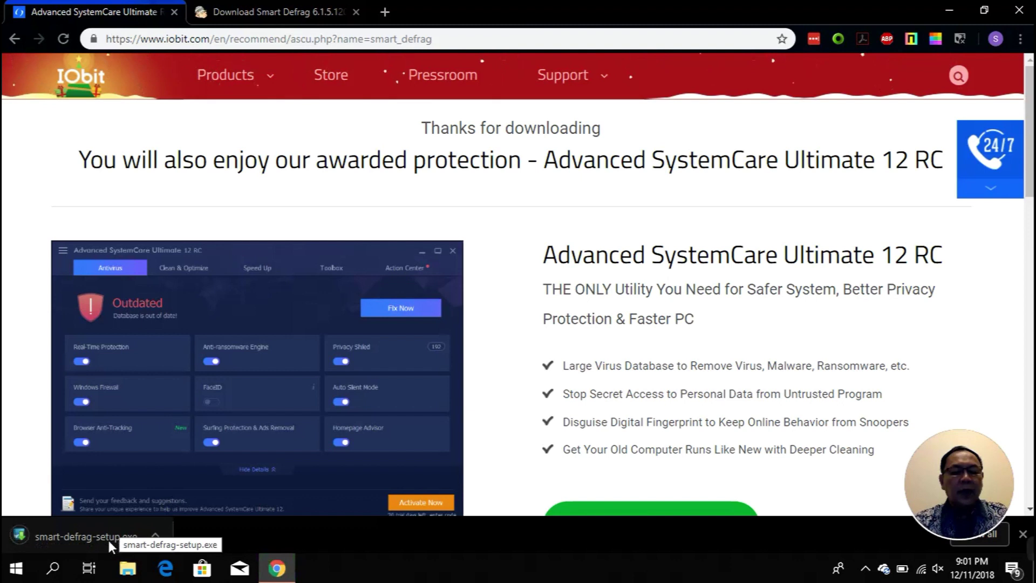
Step: Run smart-defrag-setup.exe and install Smart Defrag with defaults, skipping the Dashlane offer
{"action": "left_click", "coordinate": [109, 539]}
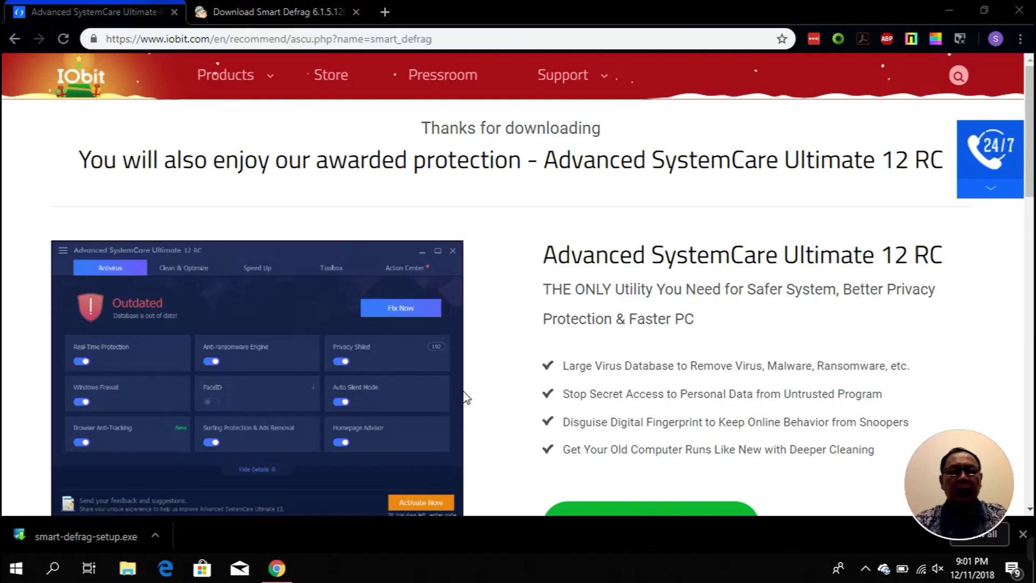
{"action": "left_click", "coordinate": [952, 7]}
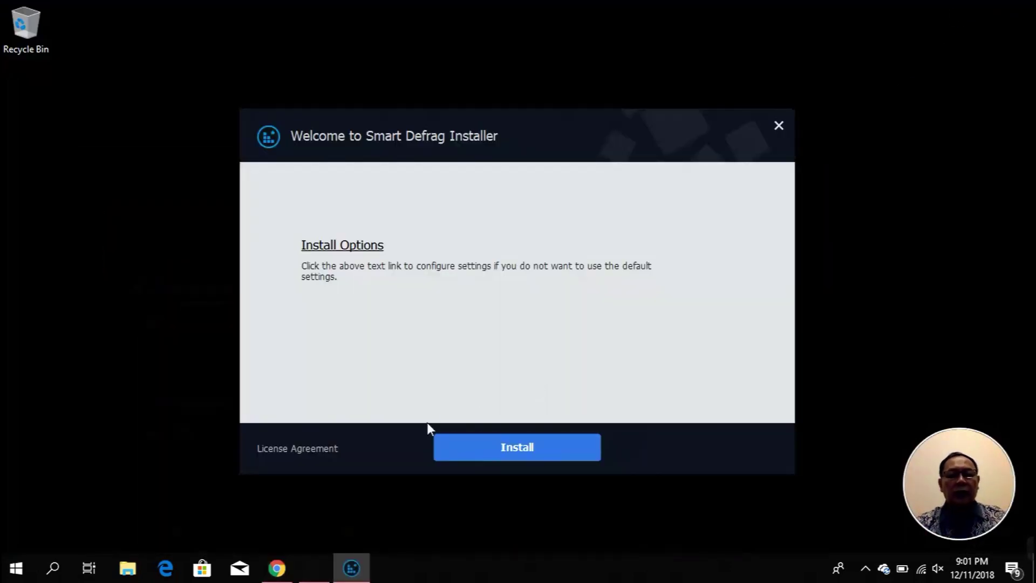
{"action": "left_click", "coordinate": [499, 454]}
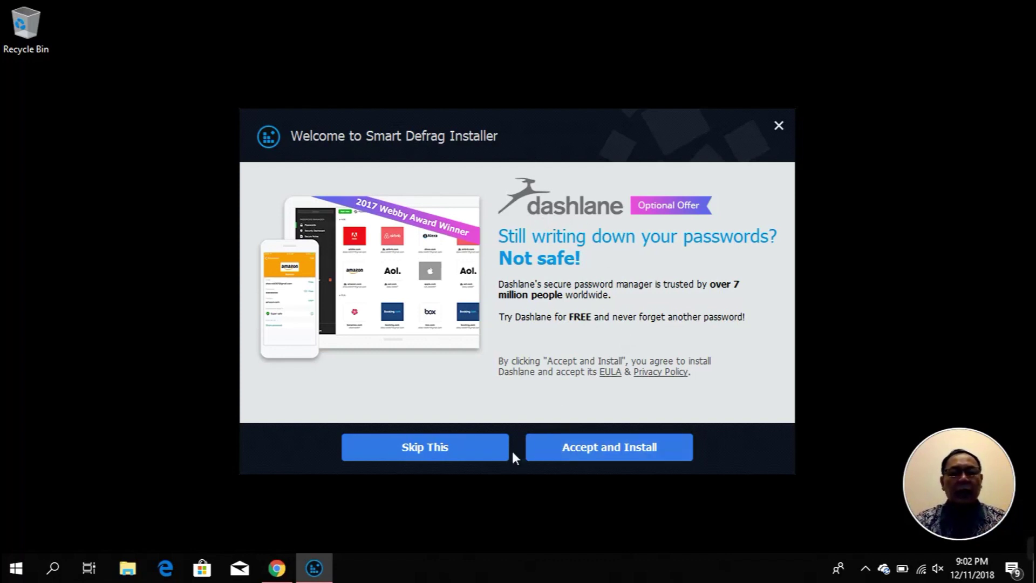
{"action": "left_click", "coordinate": [476, 448]}
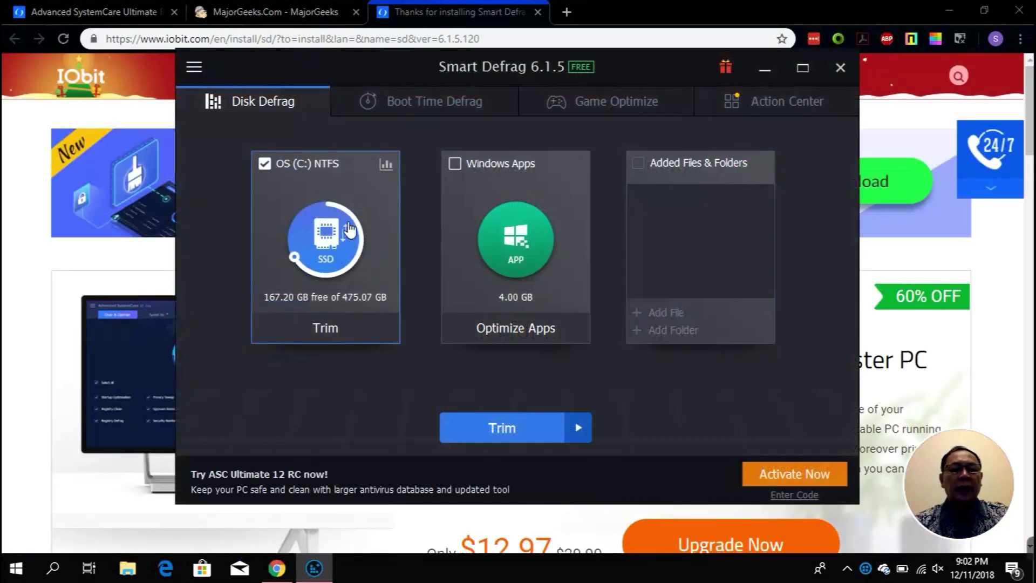
Step: Bring Smart Defrag forward and show the Analyze and Trim & Intelligent Optimize choices
{"action": "left_click", "coordinate": [946, 14]}
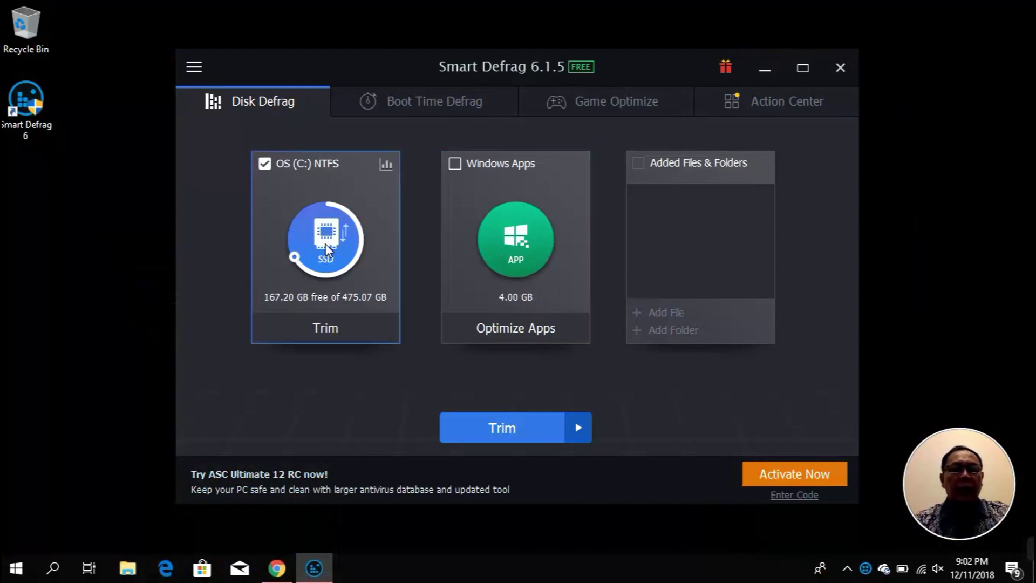
{"action": "left_click", "coordinate": [568, 427]}
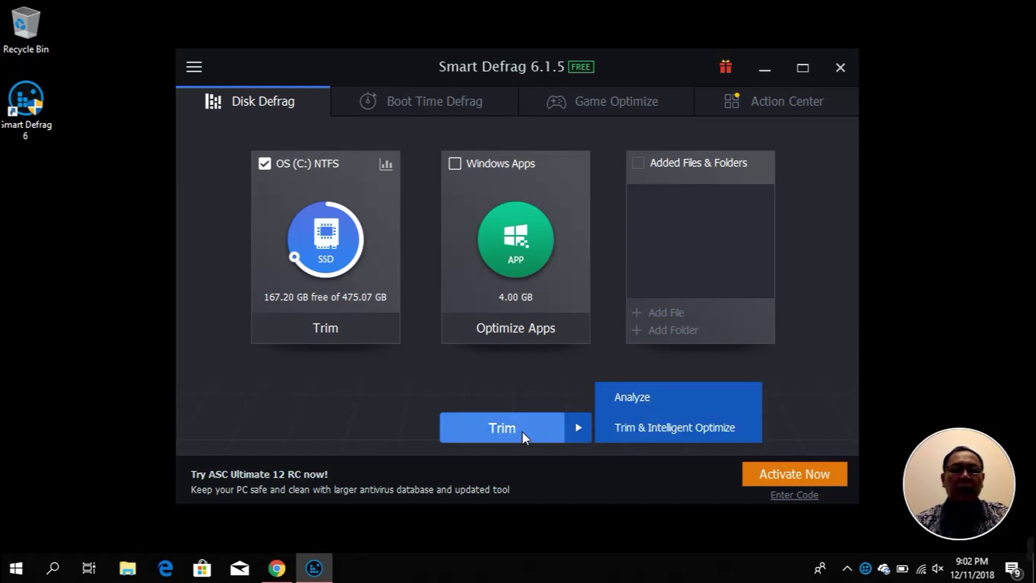
Step: Run Trim & Intelligent Optimize on OS (C:), dismiss the upsell, finish, and close Smart Defrag
{"action": "left_click", "coordinate": [620, 429]}
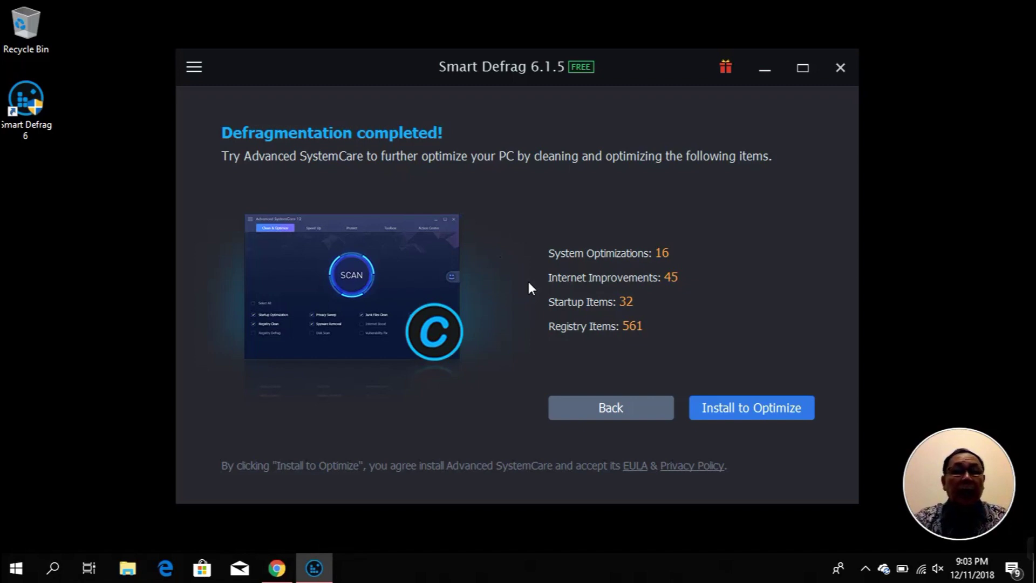
{"action": "left_click", "coordinate": [620, 410]}
{"action": "left_click", "coordinate": [613, 454]}
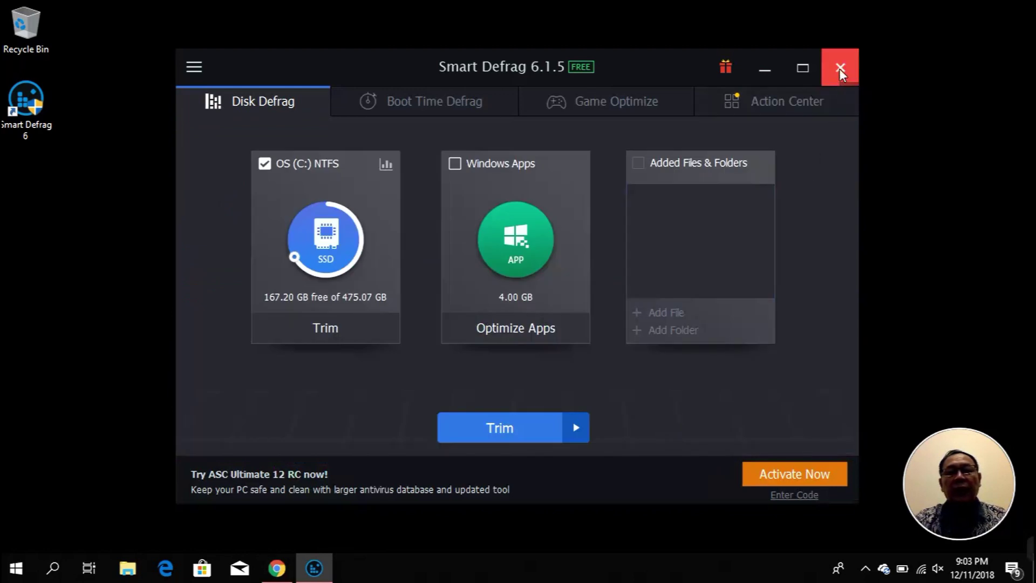
{"action": "left_click", "coordinate": [840, 70]}
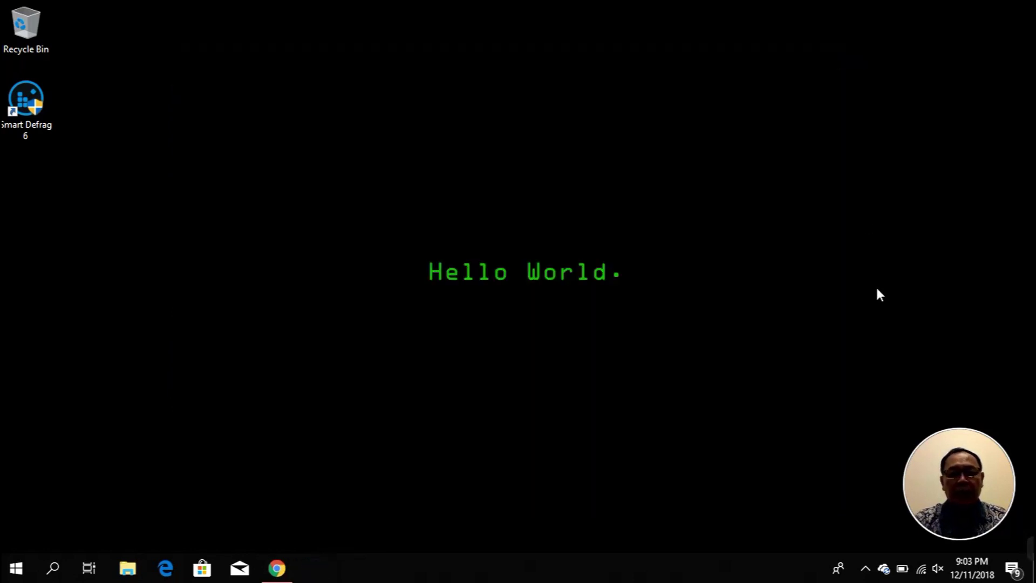